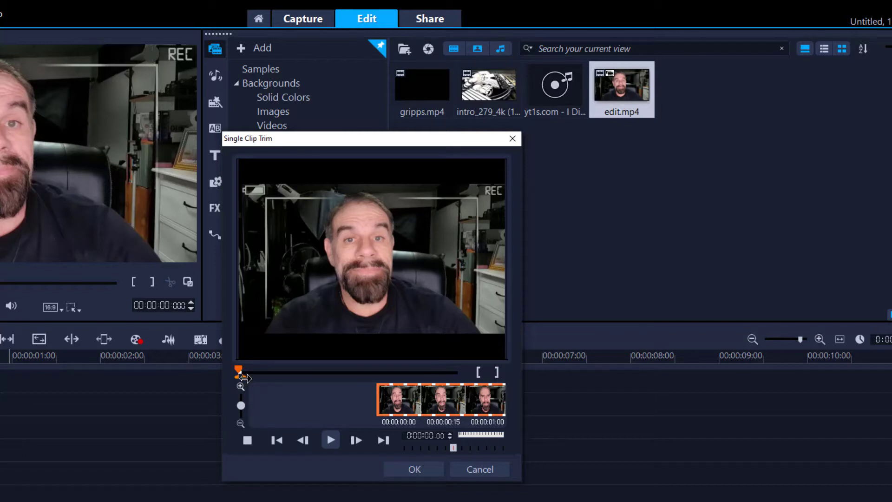
- Close the trim window and place edit.mp4 on the Video track at 00:00:00:00
click(408, 470)
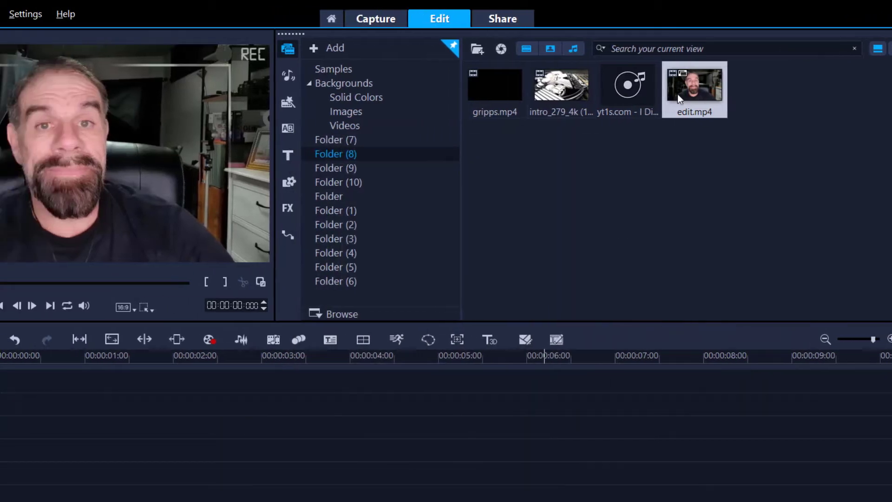
drag(548, 282, 443, 377)
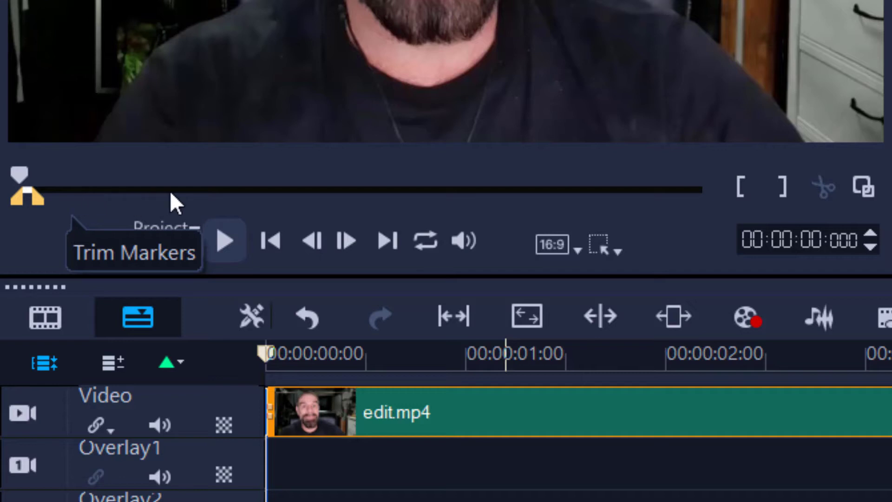
- Slip edit.mp4 to a later portion of footage, keeping its 10-second span at the timeline start
click(454, 317)
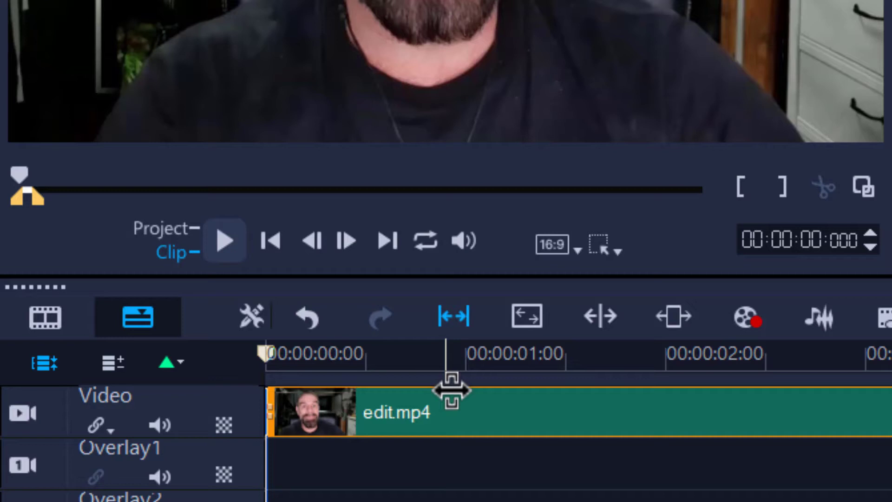
drag(462, 407, 578, 408)
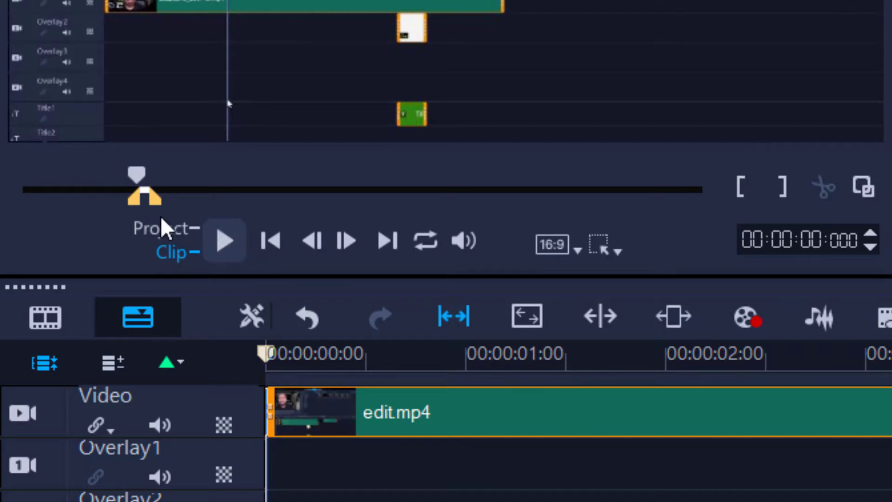
drag(466, 417, 299, 412)
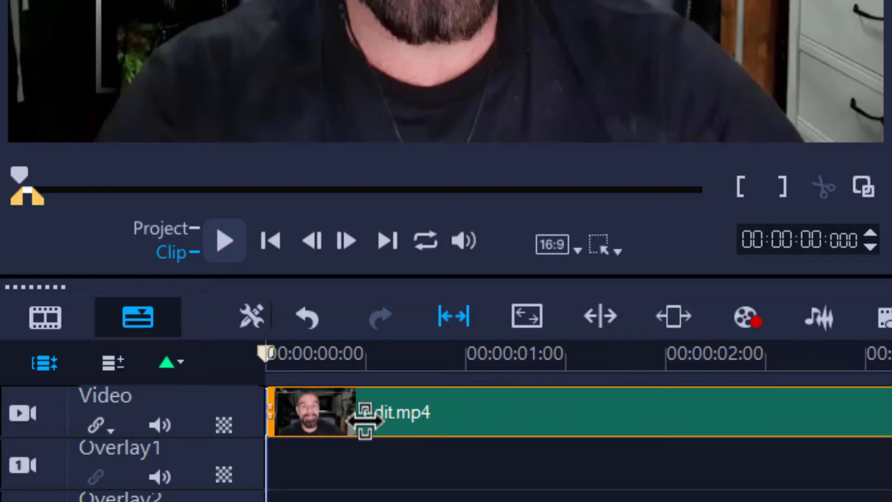
drag(305, 412, 308, 406)
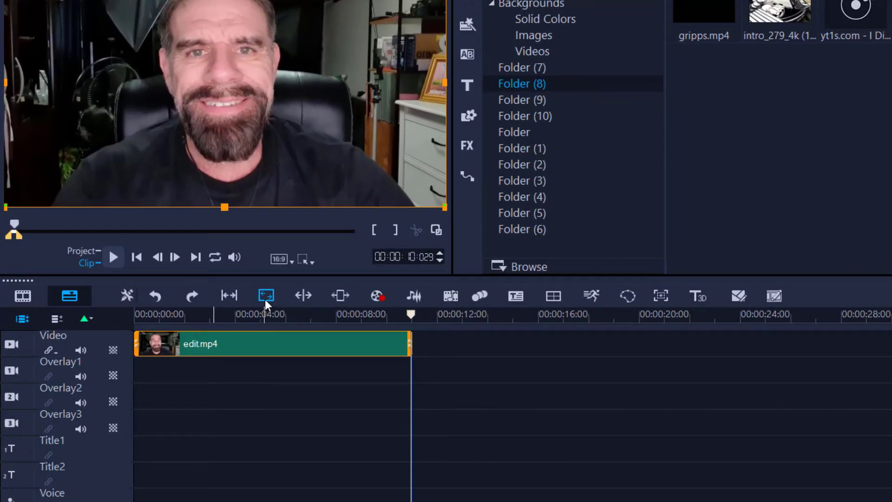
click(265, 297)
right_click(270, 341)
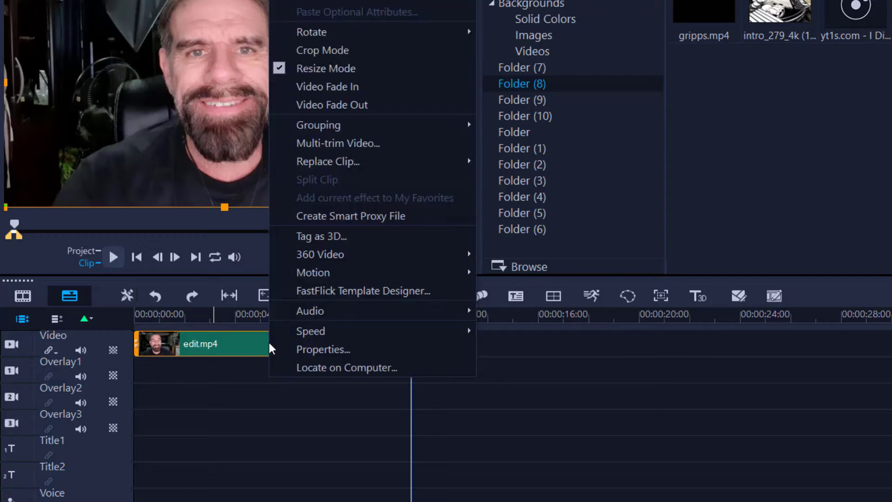
mouse_move(314, 340)
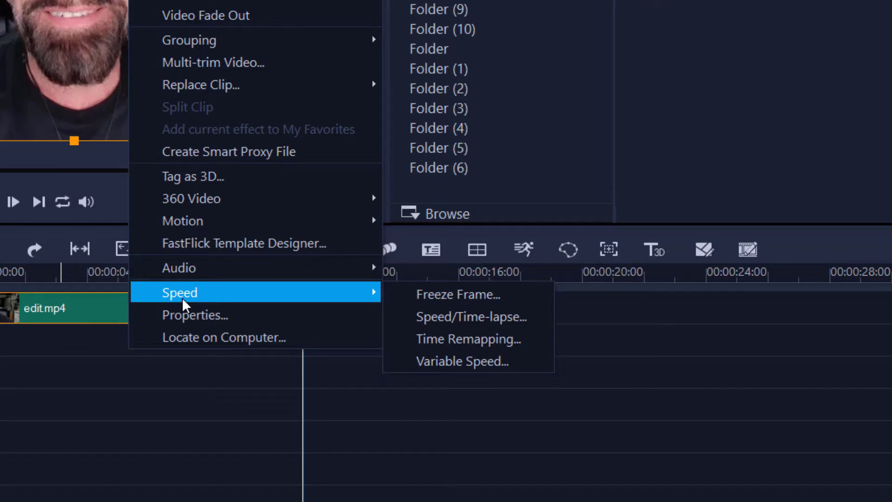
- Turn on speed-stretch trimming, slow edit.mp4 to about 21 seconds, and preview it
click(152, 305)
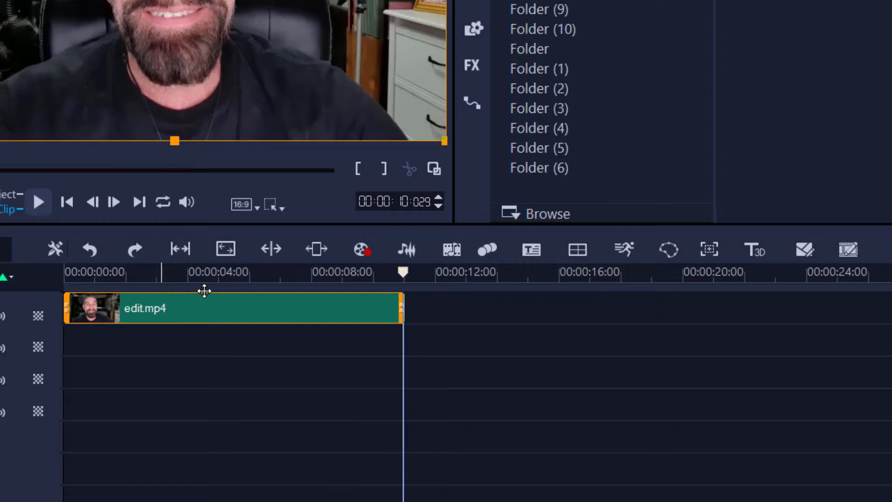
click(227, 249)
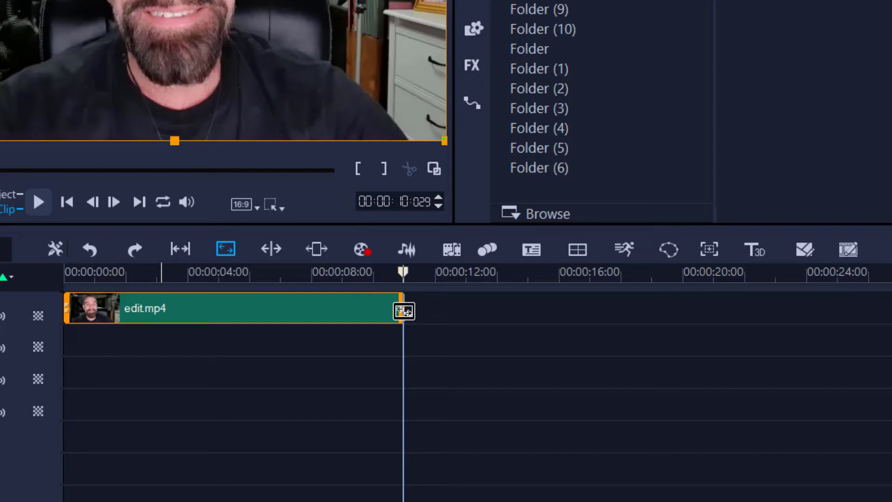
drag(403, 310, 739, 313)
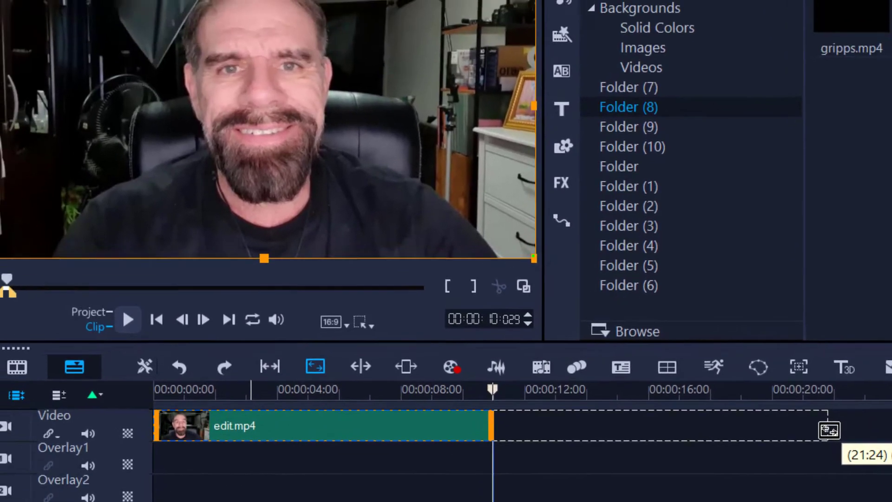
drag(830, 429, 222, 406)
key(space)
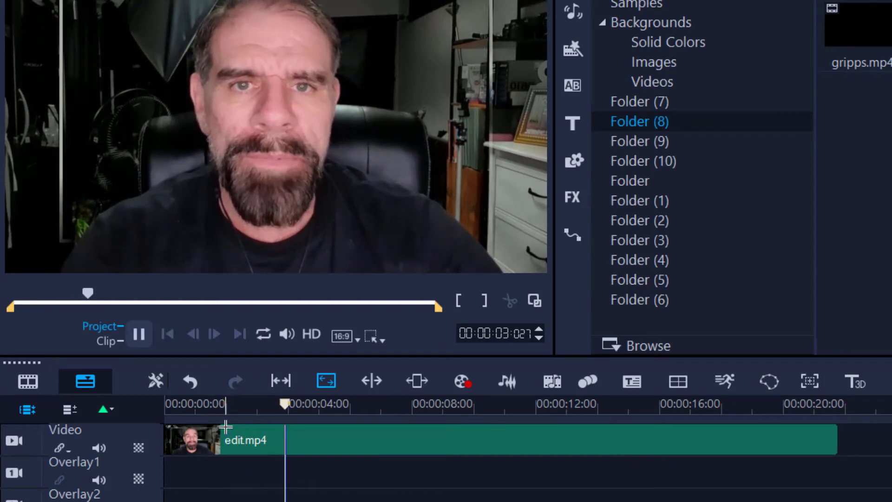
key(space)
- Shorten edit.mp4 to speed it up, then preview the whole project
click(413, 442)
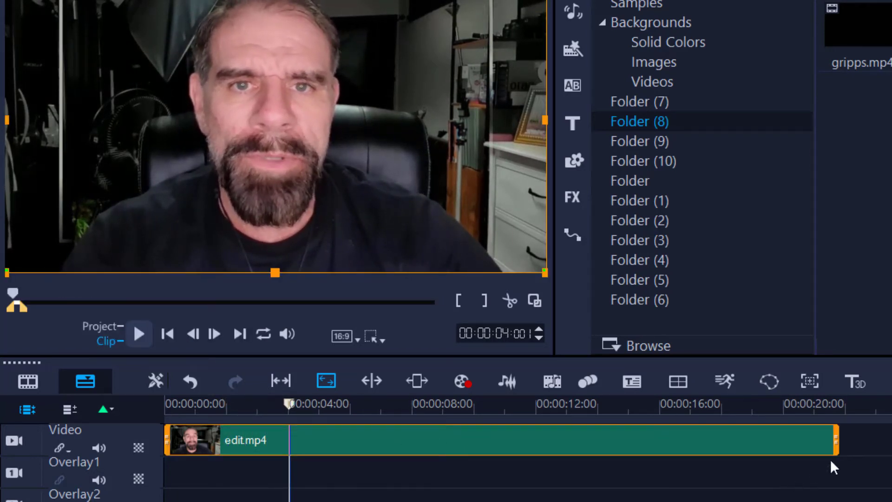
drag(838, 444, 333, 445)
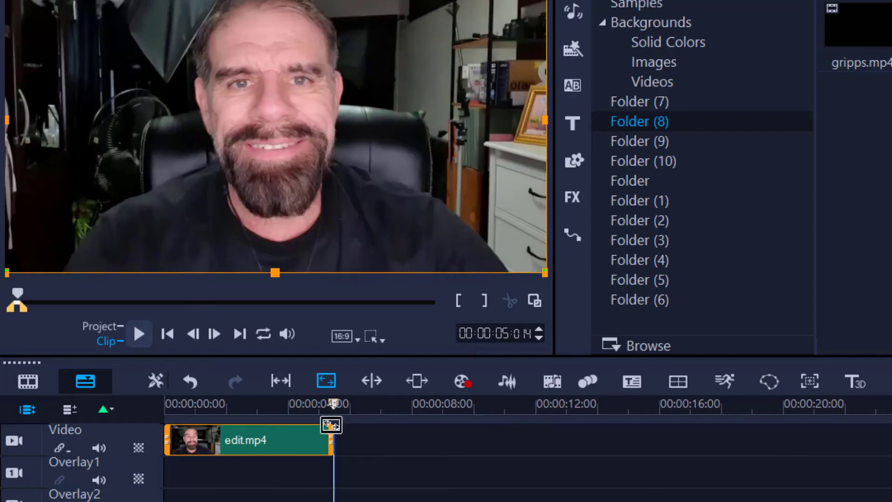
click(78, 453)
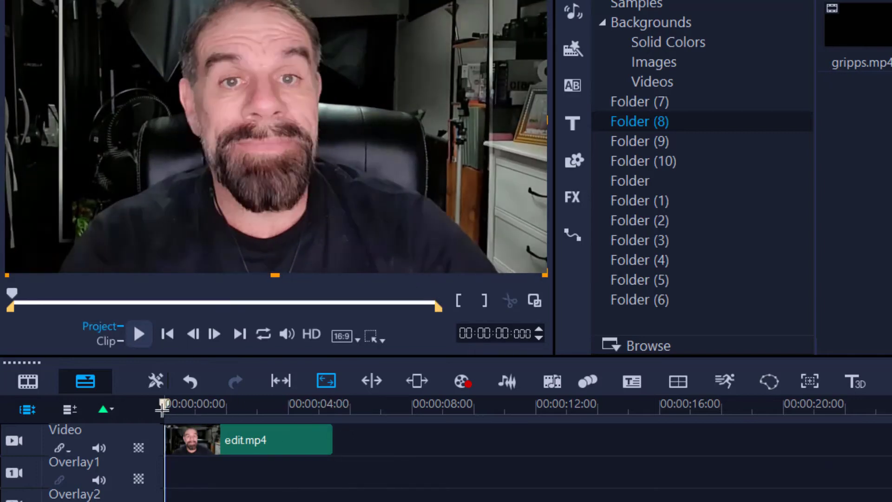
key(space)
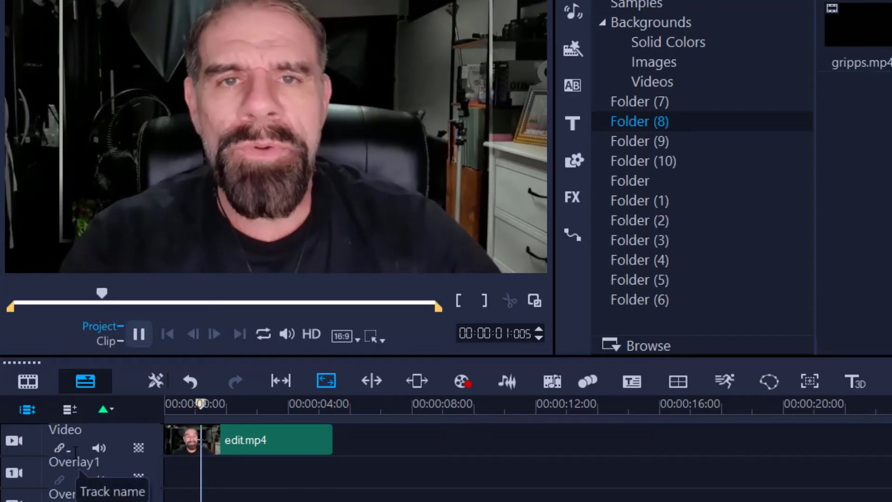
key(space)
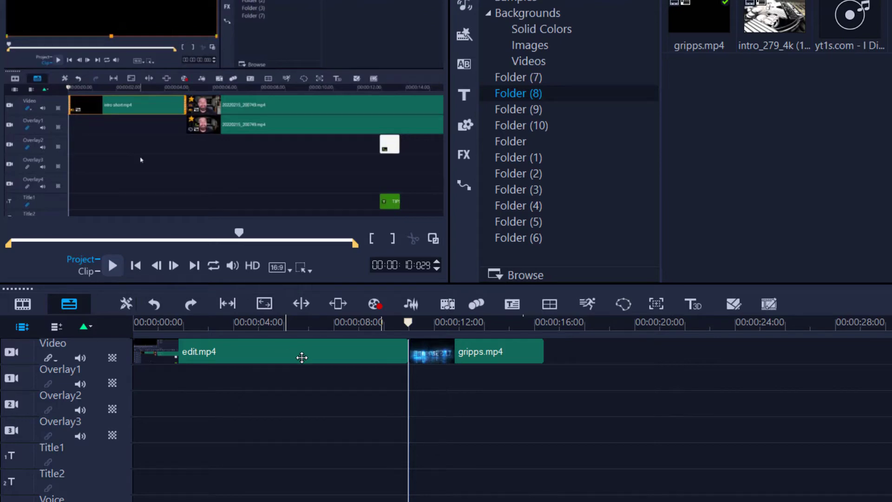
- Drag gripps.mp4 left over edit.mp4, then undo so it follows without overlap
click(458, 355)
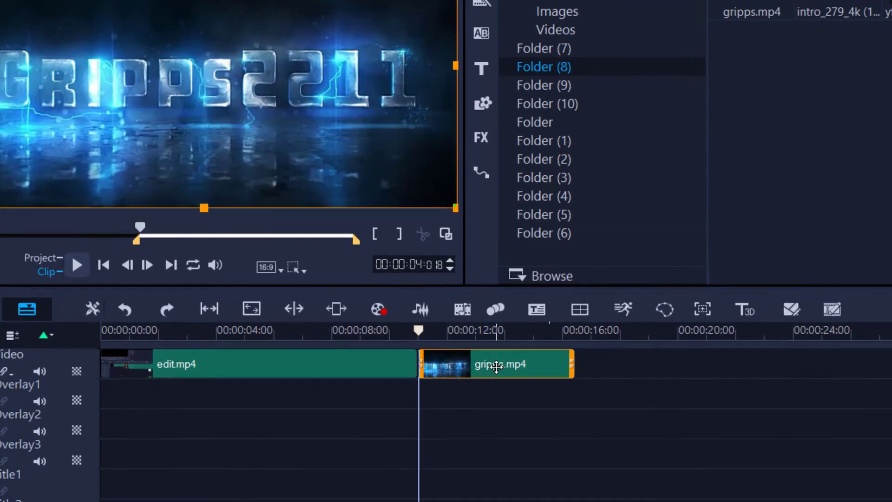
drag(496, 367, 411, 367)
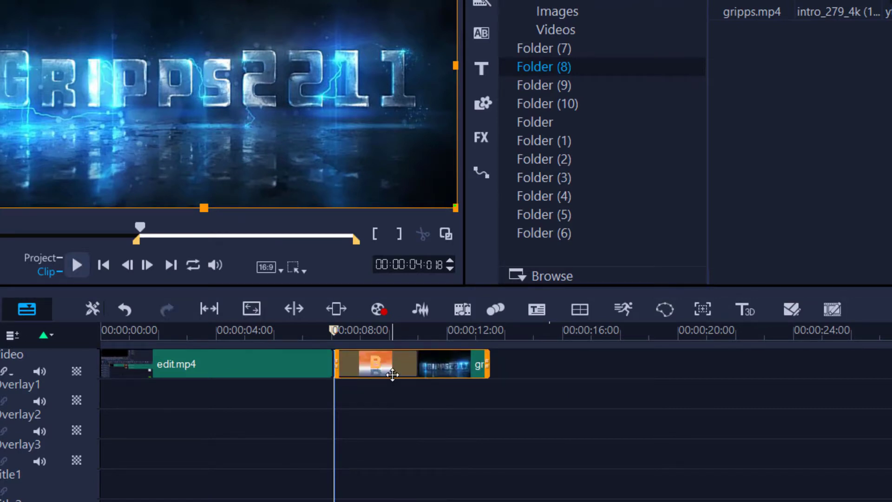
key(ctrl+z)
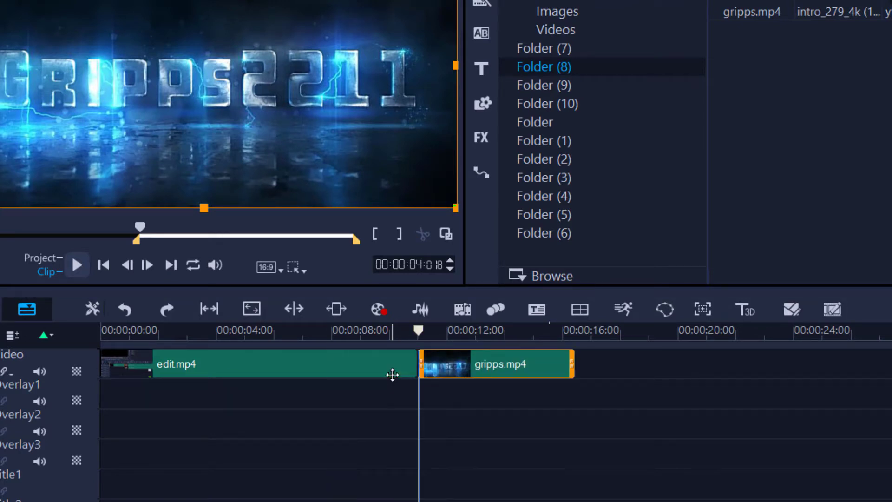
- Choose the Roll tool and add a marker at about 7 seconds
click(294, 308)
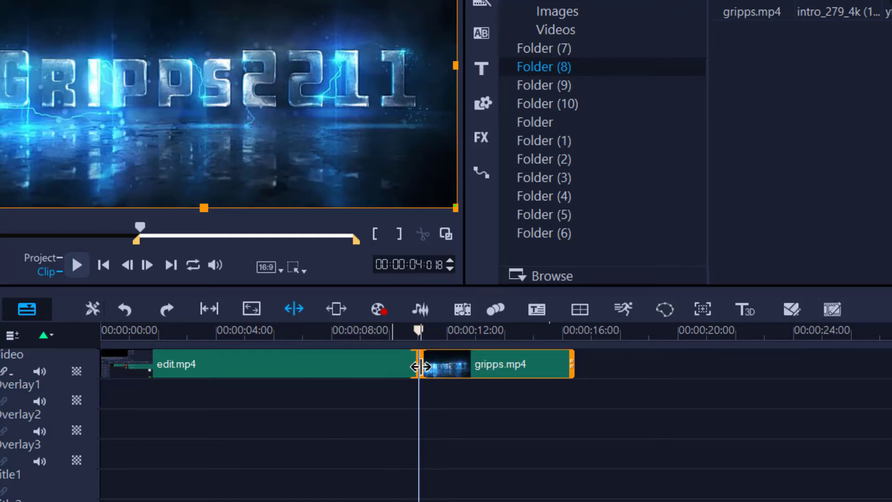
drag(419, 367, 419, 367)
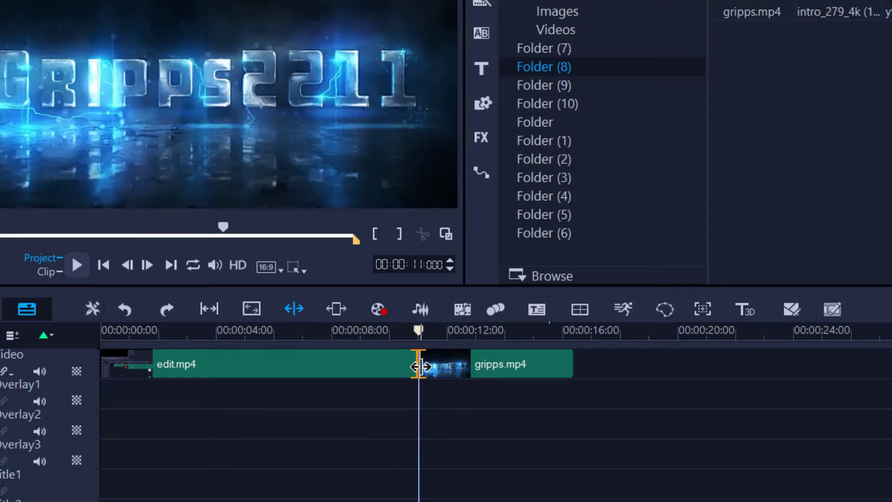
click(421, 367)
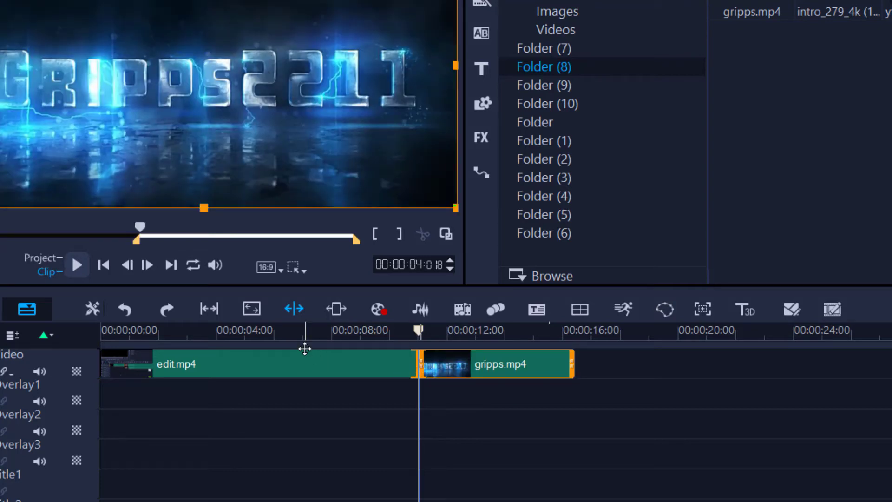
click(295, 331)
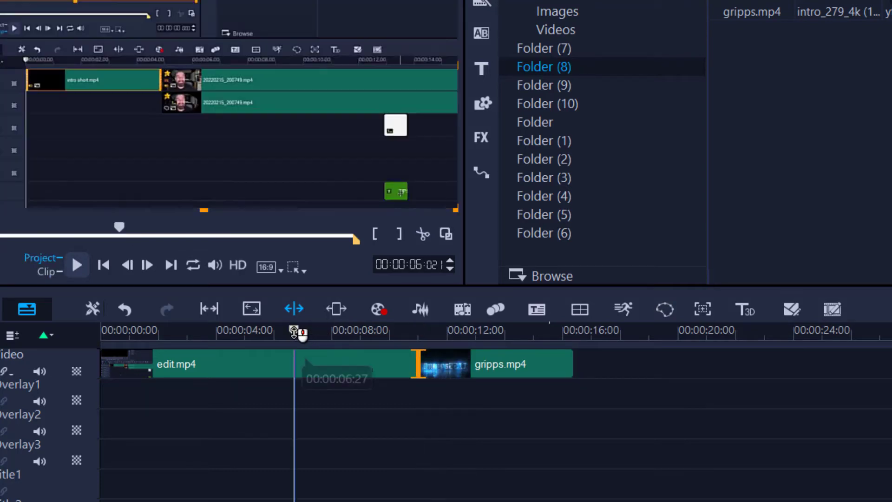
drag(295, 331, 302, 331)
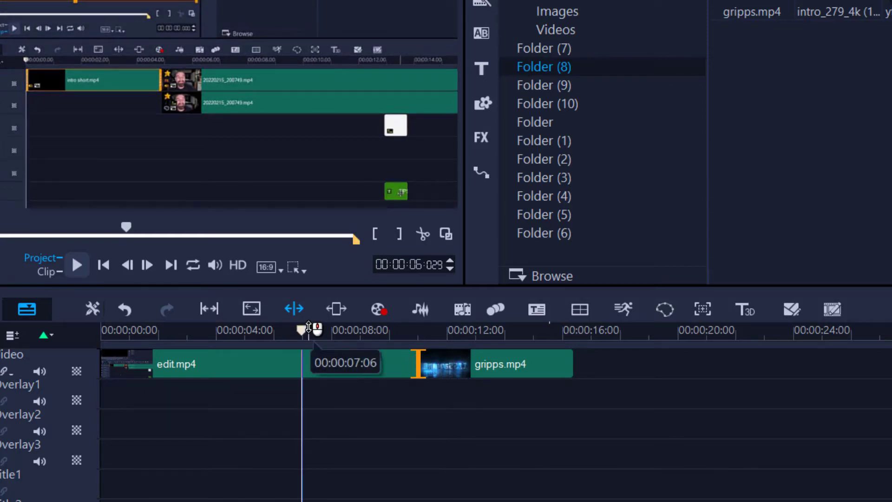
click(302, 346)
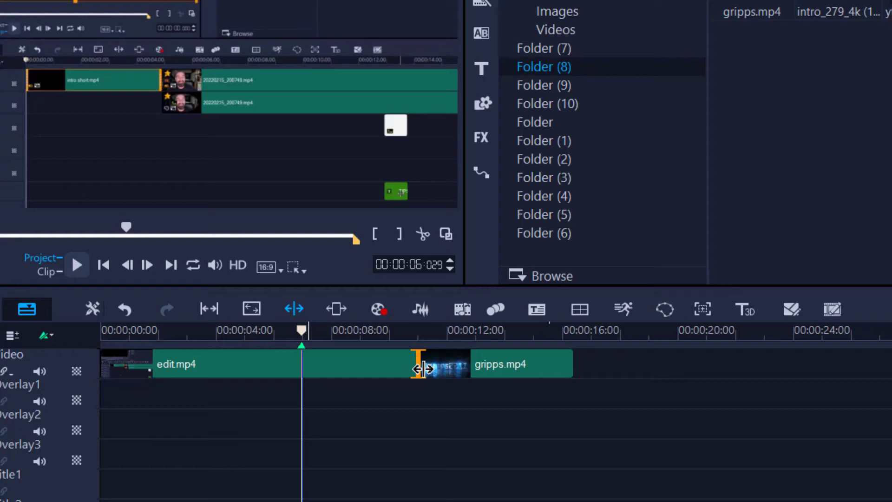
- Roll the edit.mp4/gripps.mp4 cut earlier to the 7-second marker
click(420, 369)
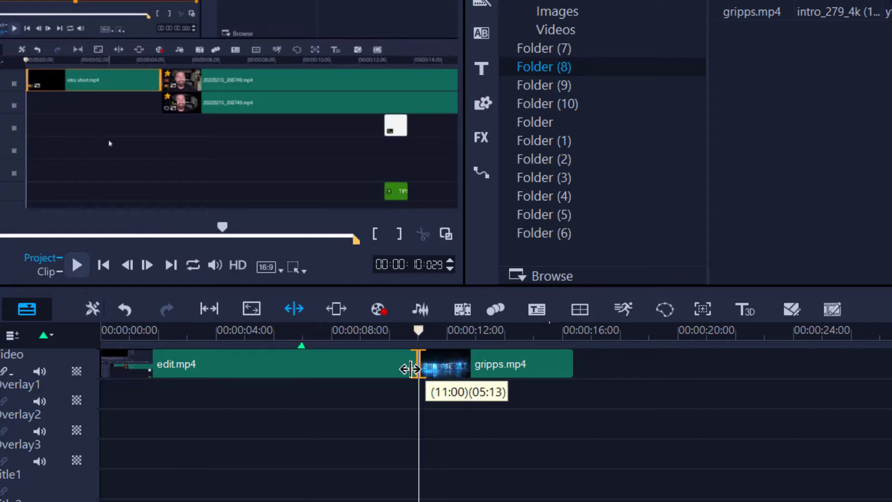
drag(410, 368, 309, 373)
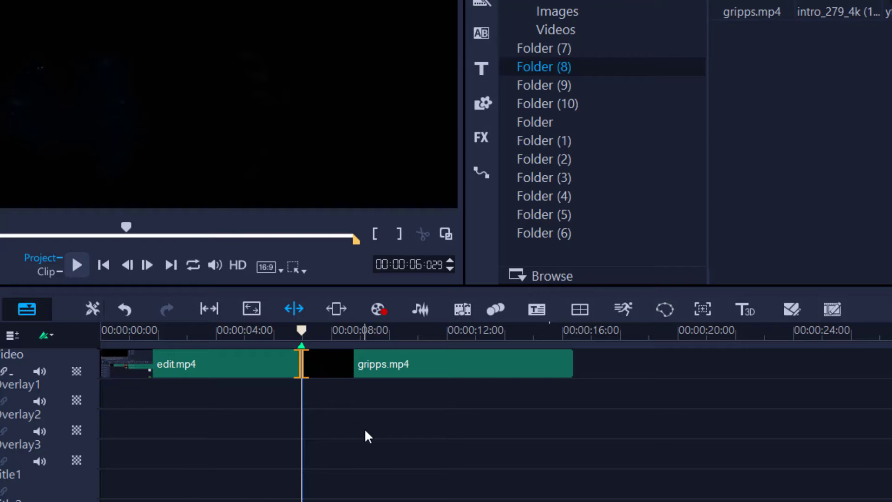
click(222, 367)
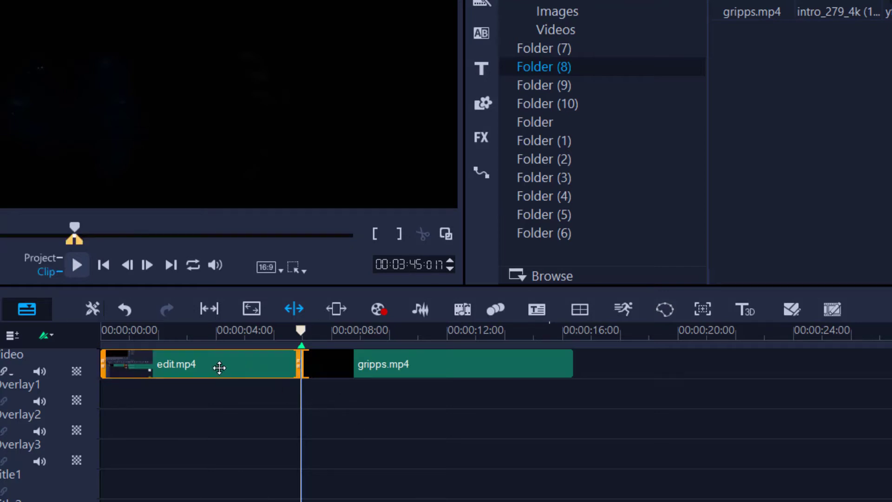
click(397, 367)
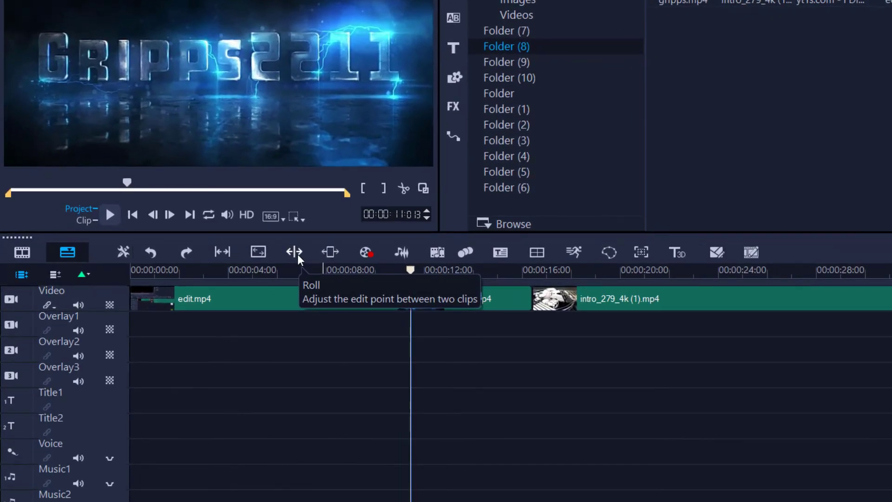
- Slide gripps.mp4 between edit.mp4 and the intro clip, shifting which footage plays
click(338, 256)
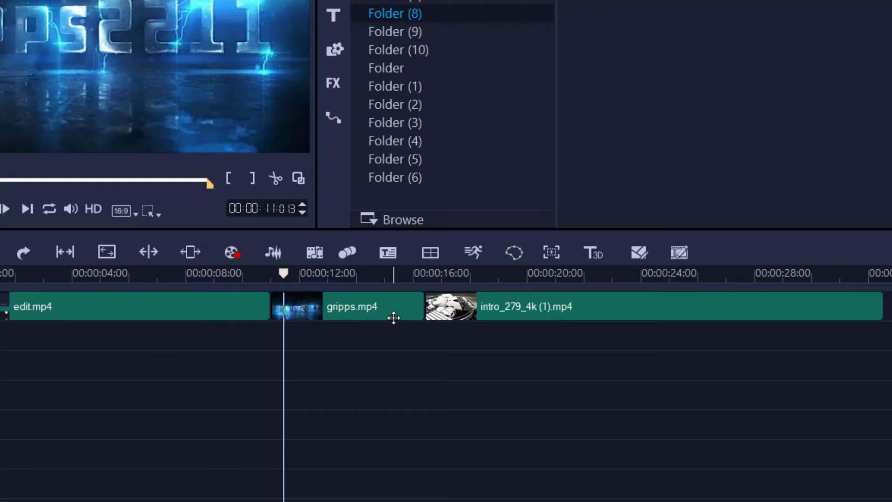
click(188, 254)
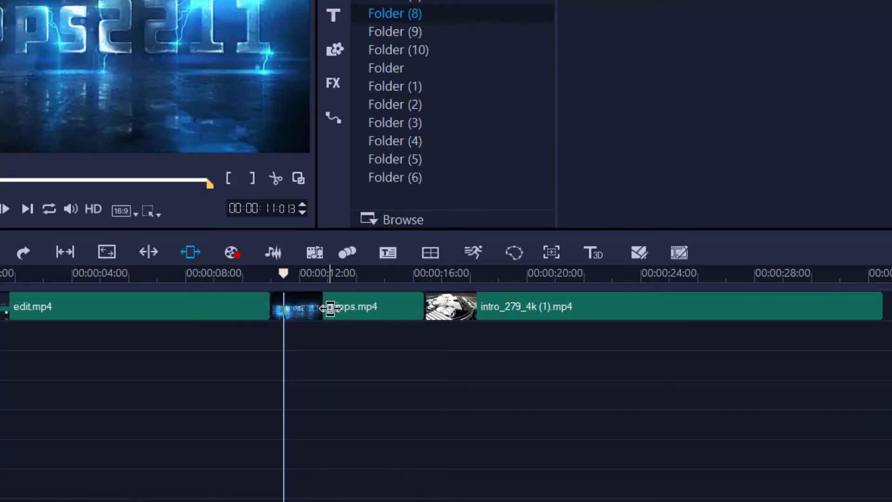
drag(330, 308, 379, 317)
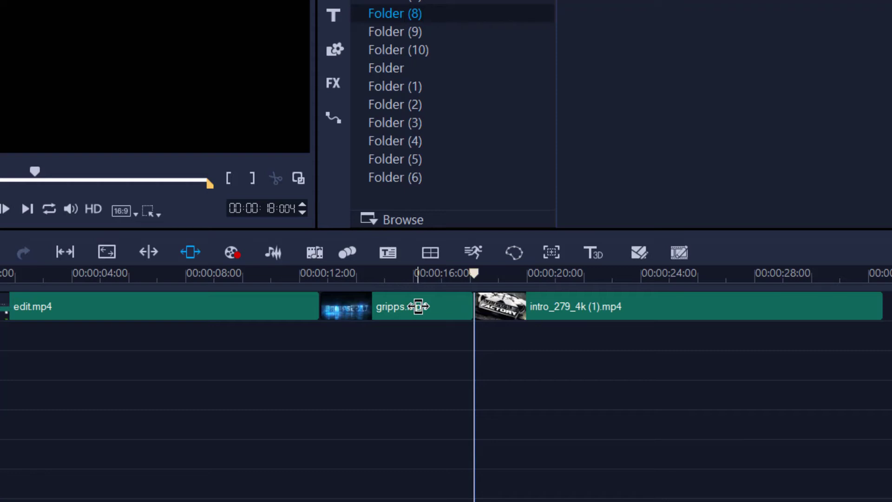
drag(418, 306, 473, 313)
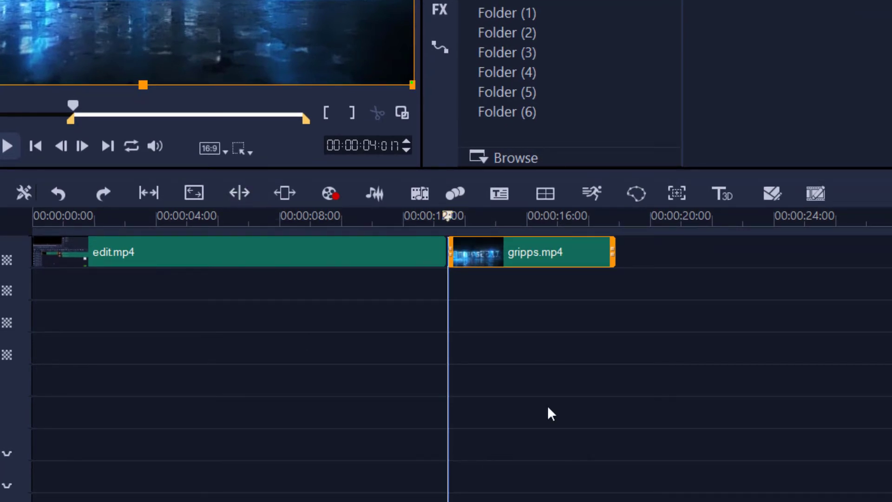
- Split gripps.mp4's audio onto its own track beneath the video
right_click(552, 256)
mouse_move(636, 221)
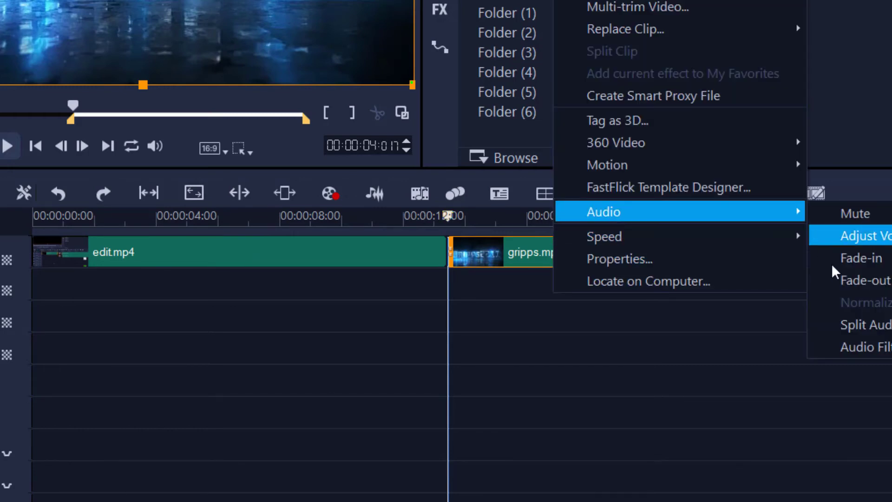
click(862, 325)
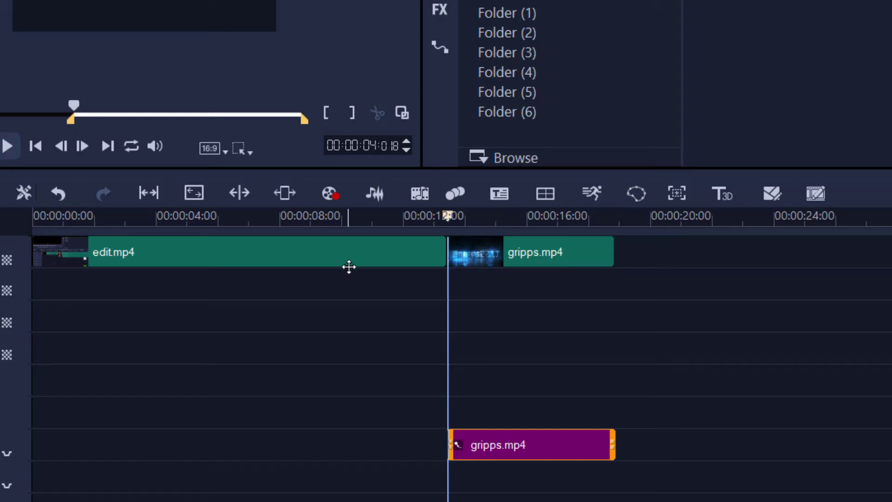
- Roll the edit.mp4/gripps.mp4 cut later to about 14 seconds and play back the J-cut
click(241, 192)
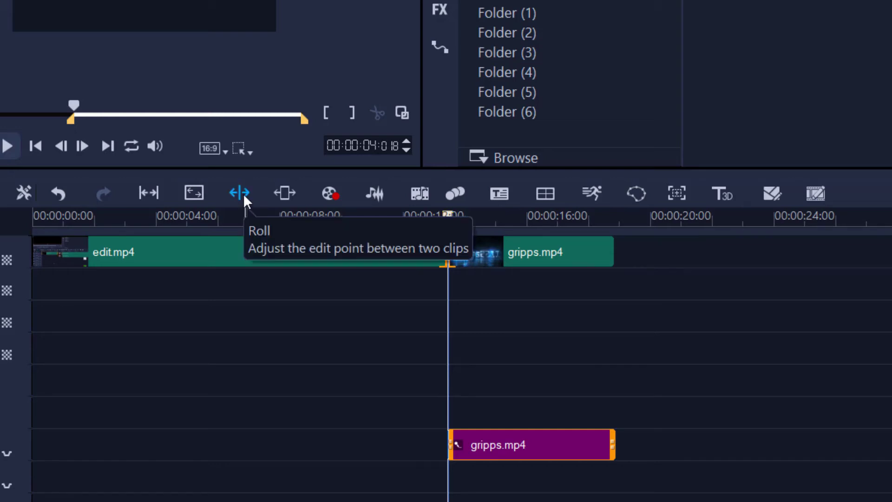
drag(444, 255, 473, 253)
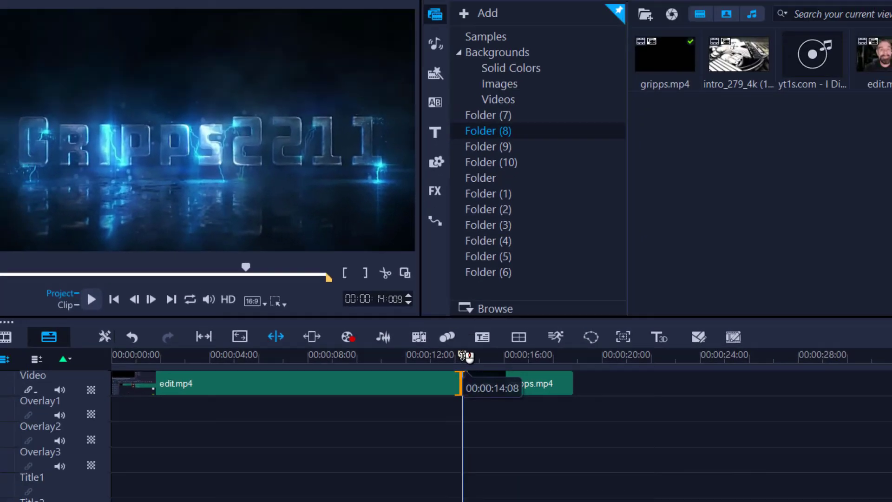
drag(463, 356, 436, 356)
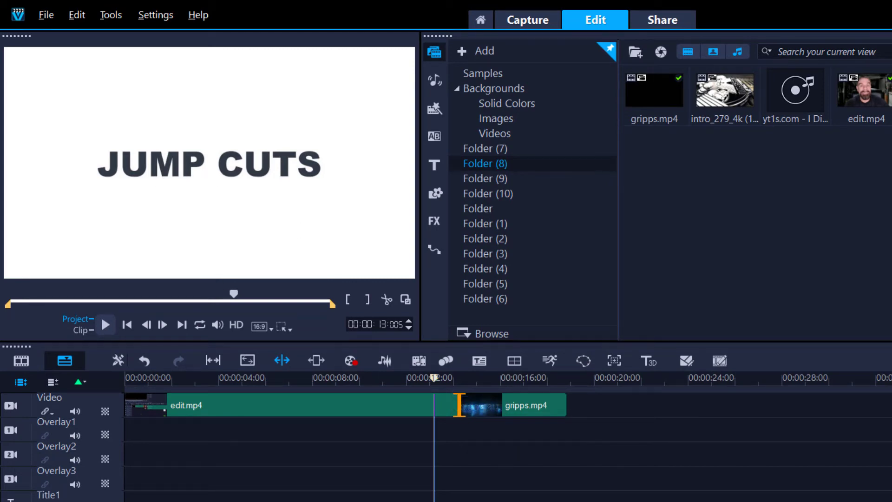
key(space)
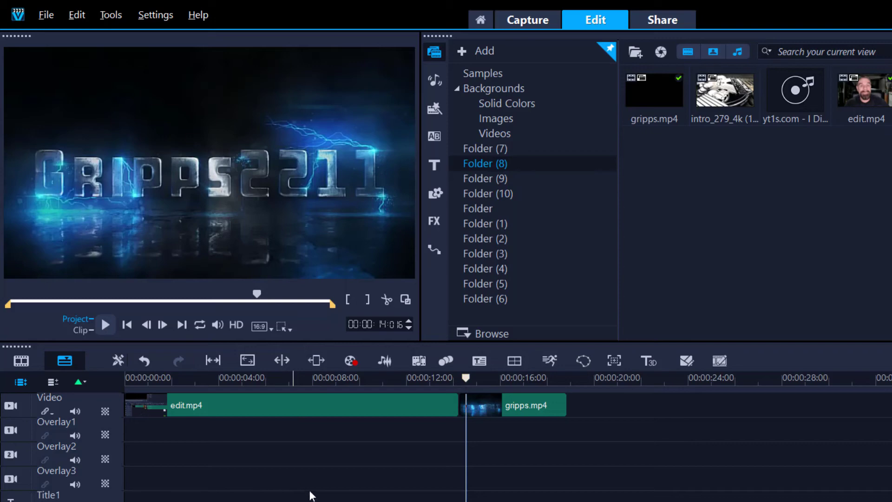
- Apply Video Fade Out to edit.mp4 and preview the fade
right_click(433, 409)
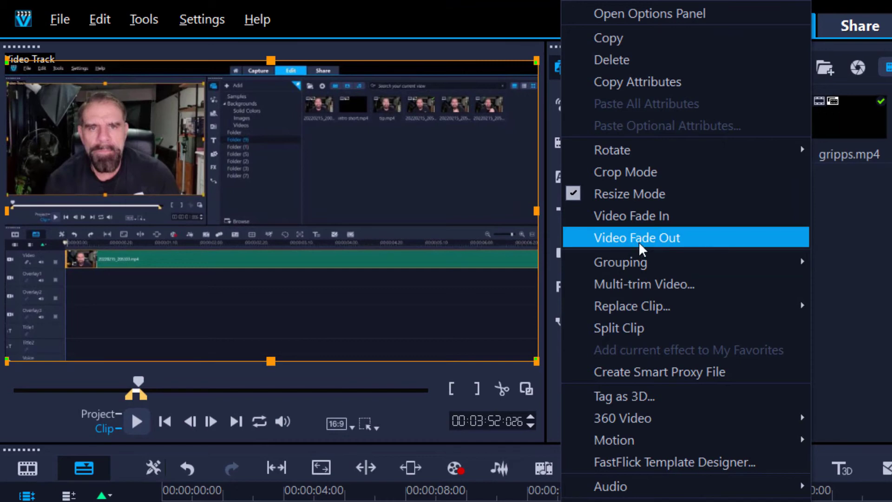
click(638, 241)
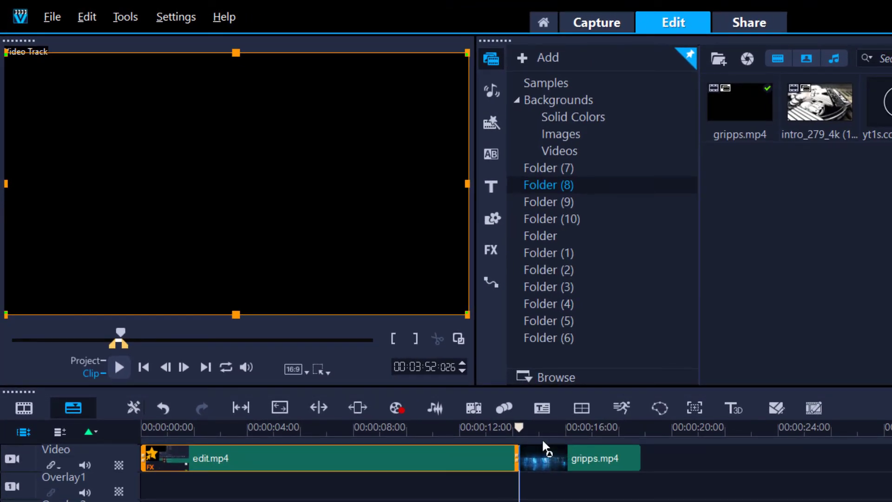
drag(520, 427, 484, 427)
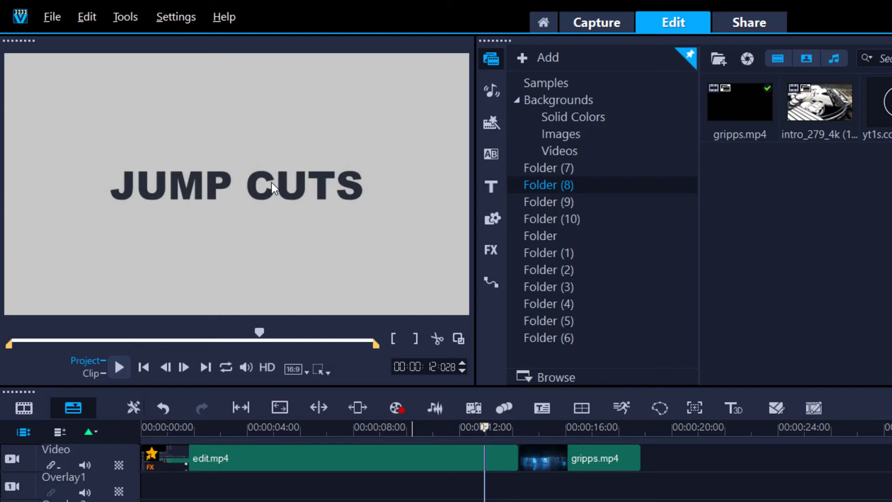
key(space)
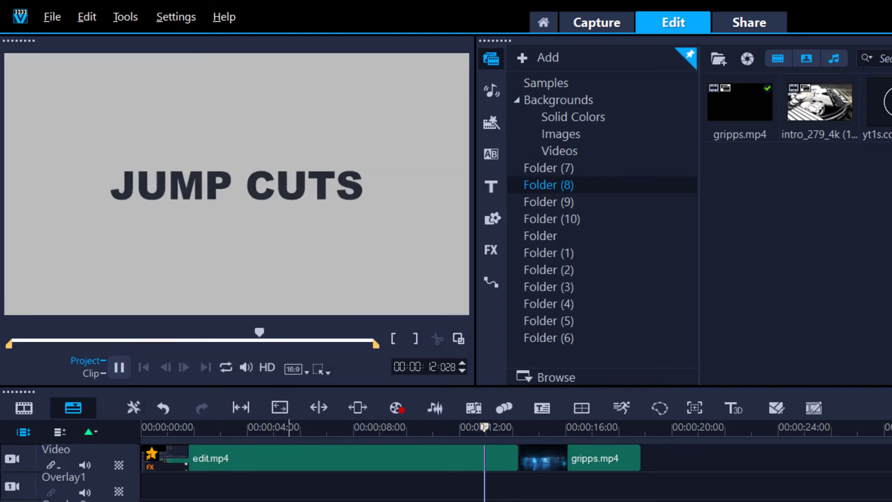
key(space)
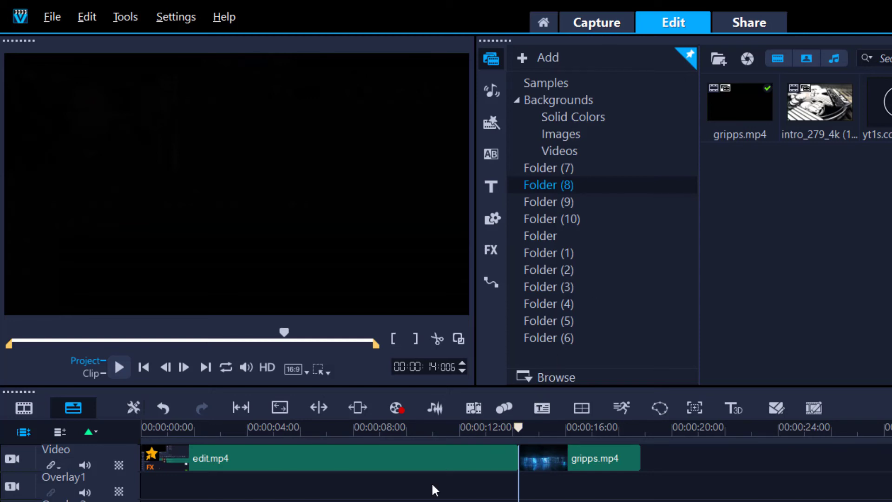
- Delete the SimpleFade filter from edit.mp4 through its filter menu
click(373, 427)
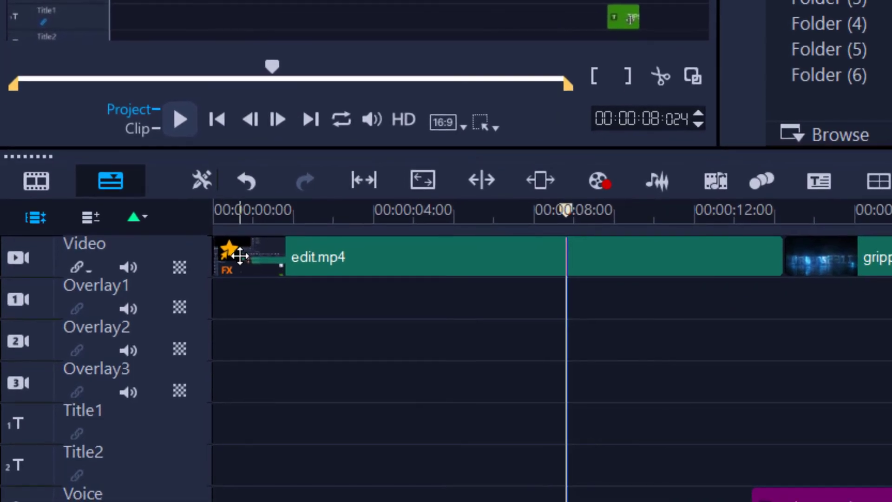
click(238, 255)
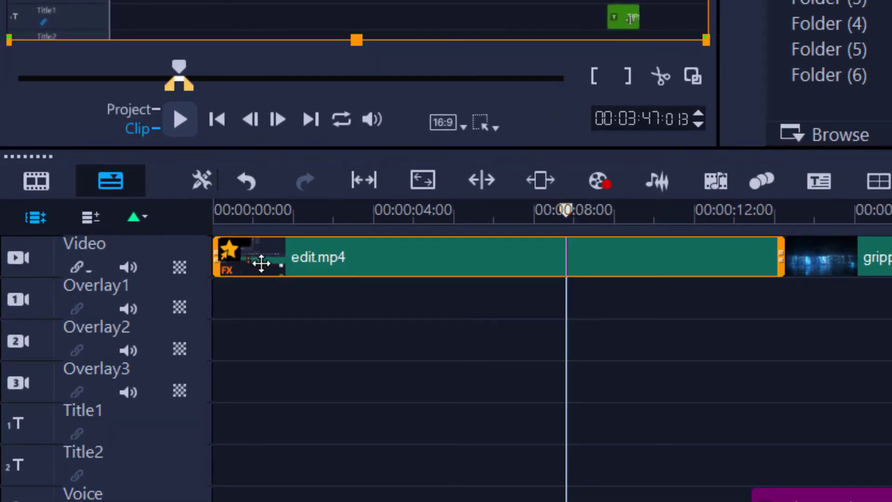
right_click(232, 258)
mouse_move(274, 271)
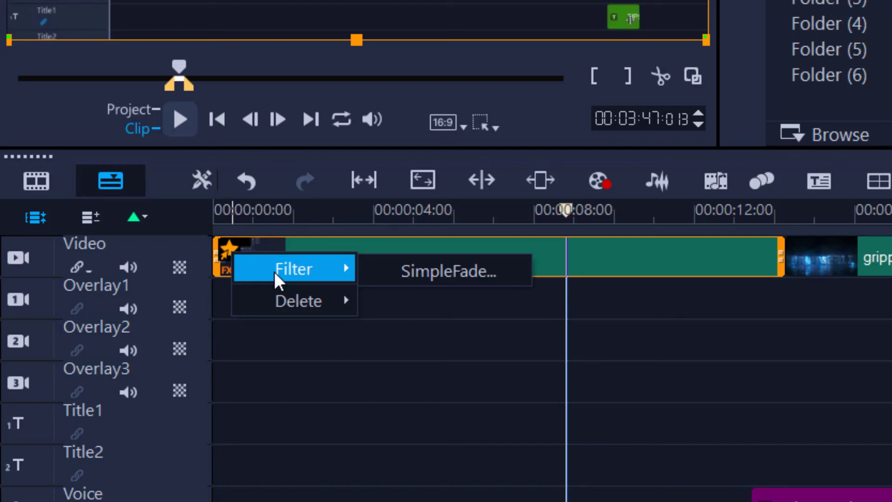
mouse_move(296, 303)
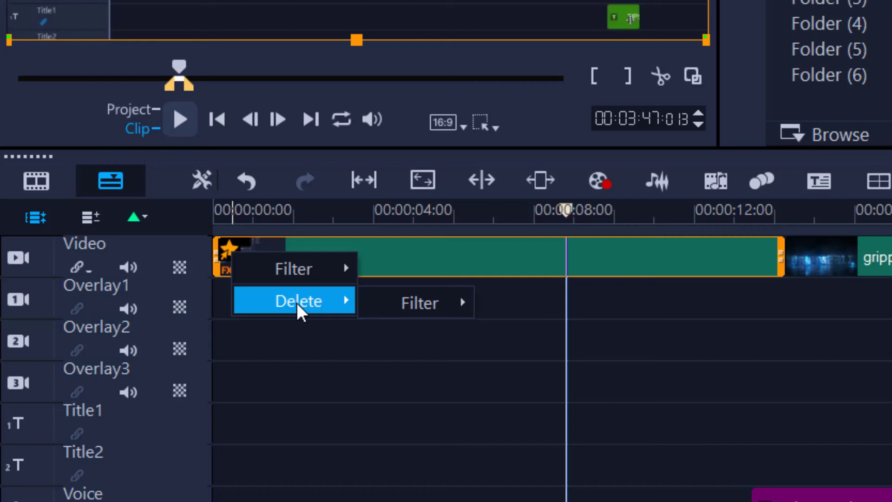
mouse_move(403, 308)
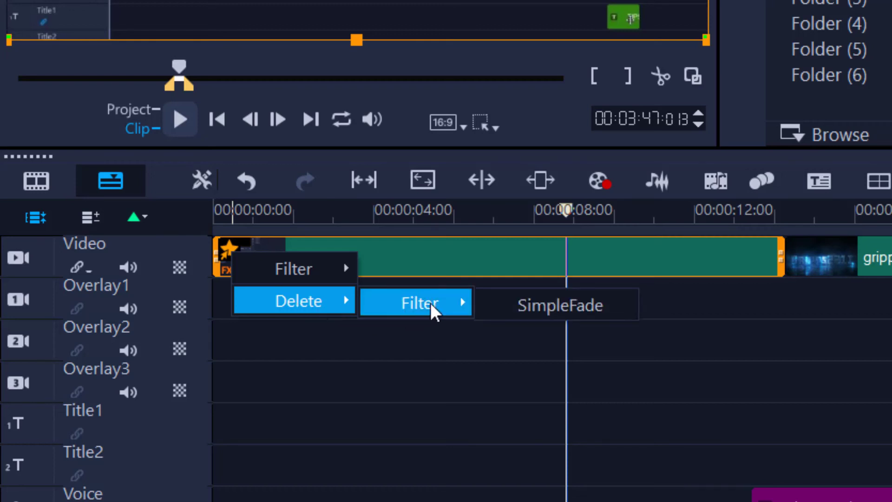
click(535, 314)
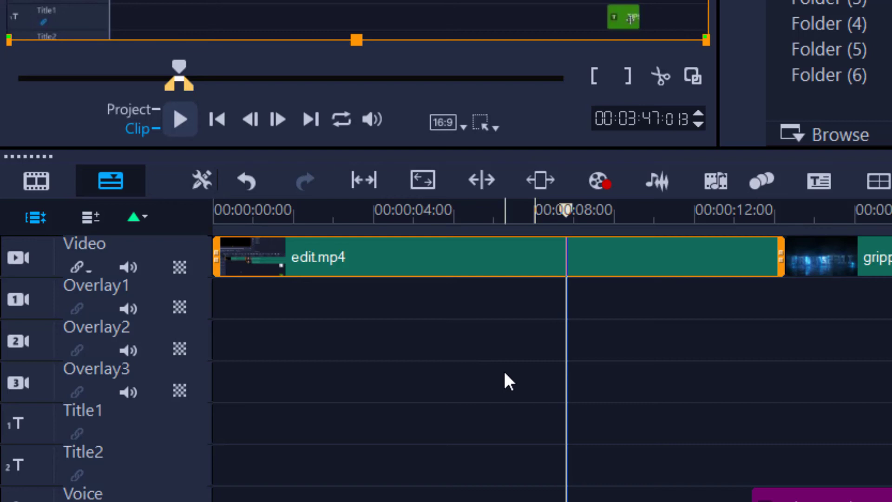
- Add Video track opacity keyframes at 11s (100), before and after the cut (0), and 15s (100)
click(177, 263)
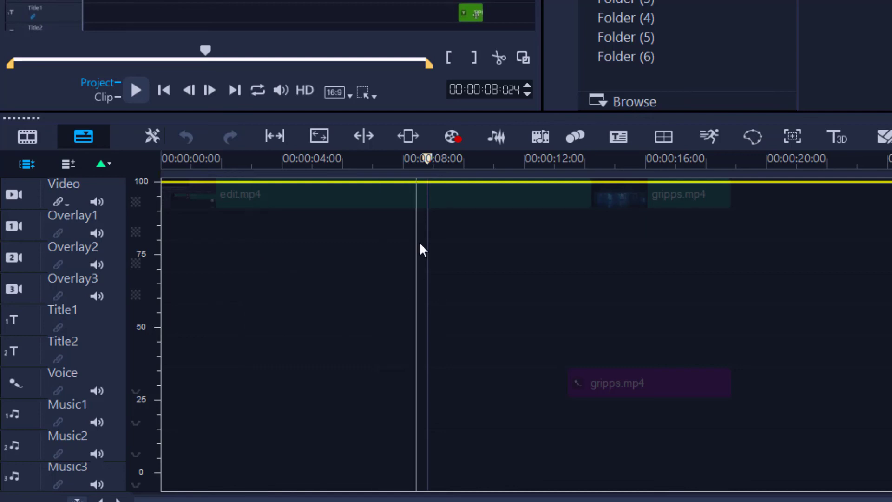
click(430, 161)
drag(430, 161, 503, 168)
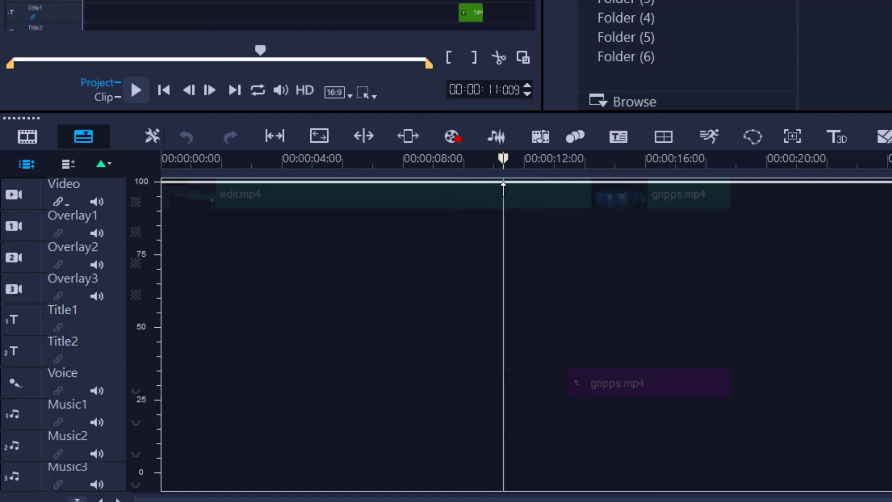
click(503, 182)
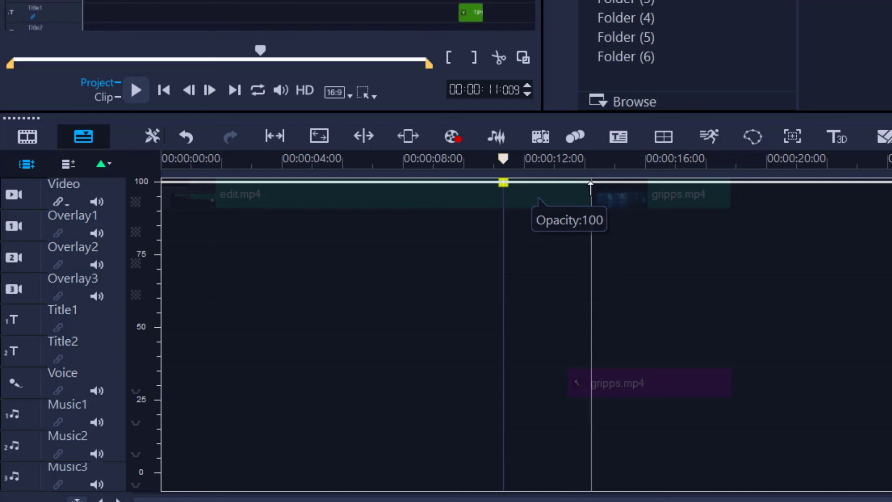
drag(590, 182, 565, 497)
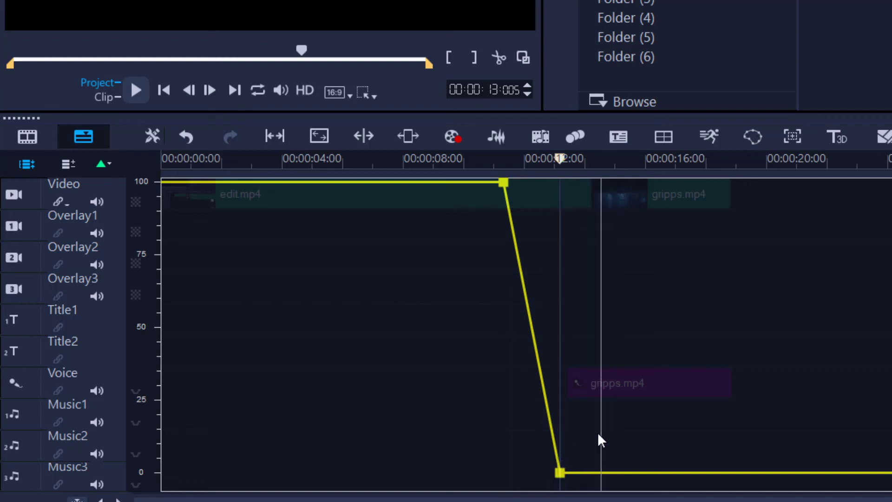
click(589, 472)
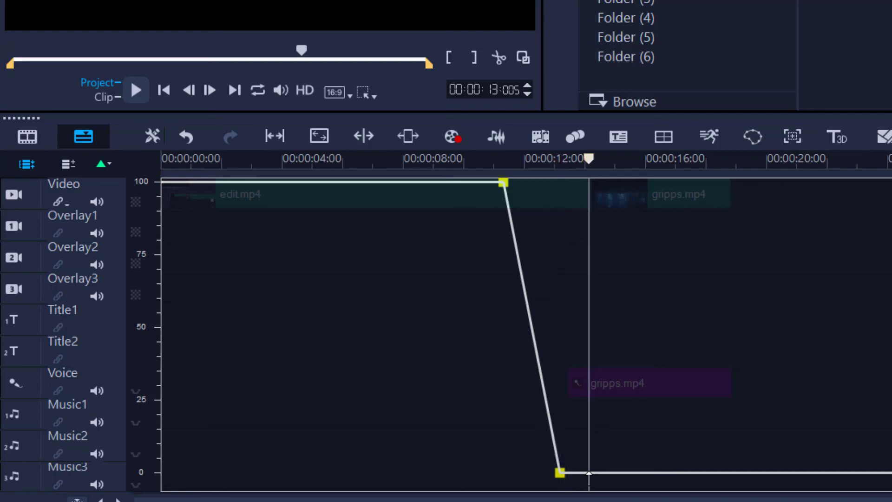
click(646, 473)
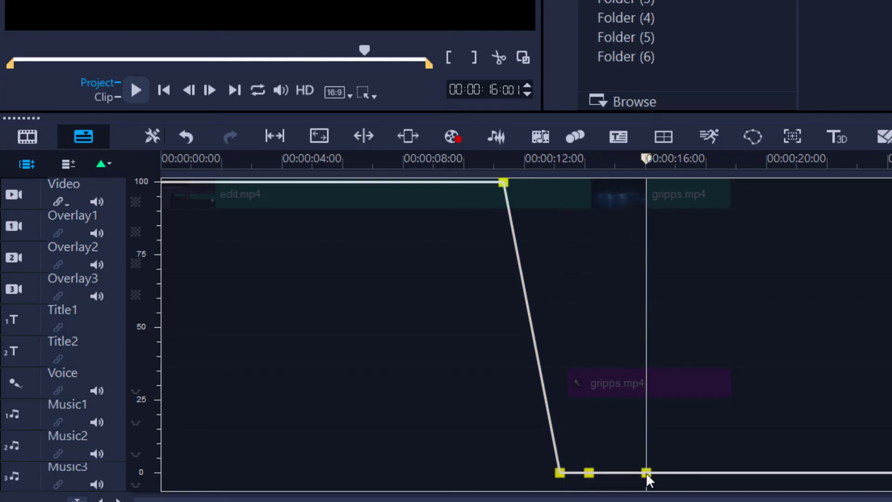
drag(646, 472, 651, 183)
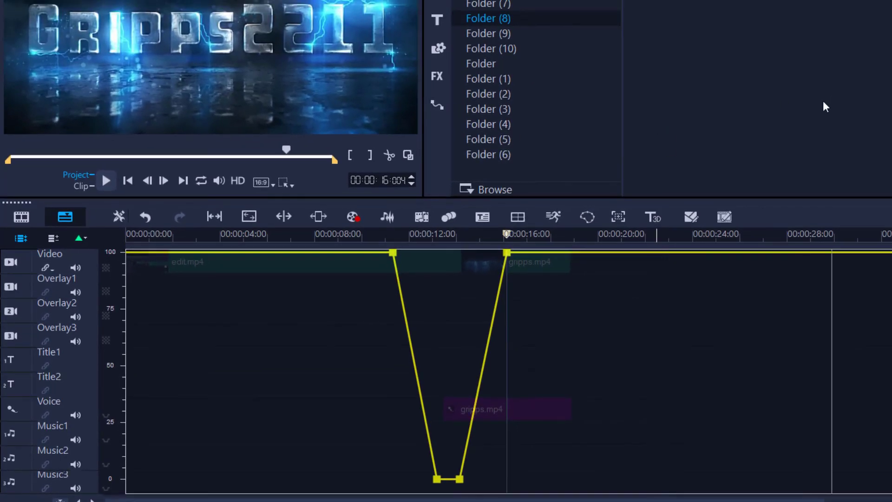
click(775, 106)
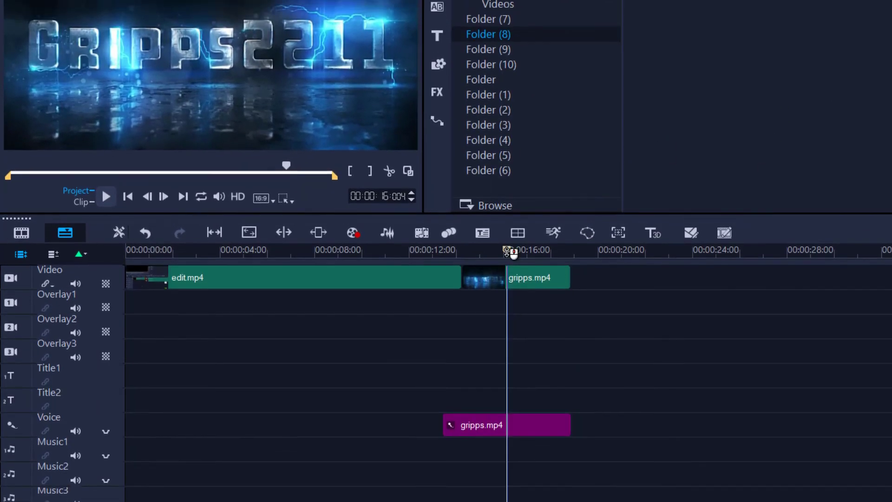
click(405, 244)
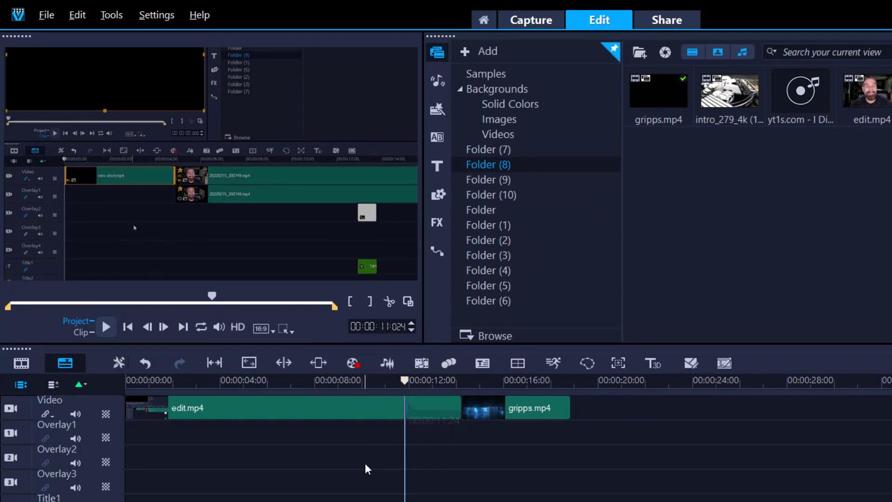
key(space)
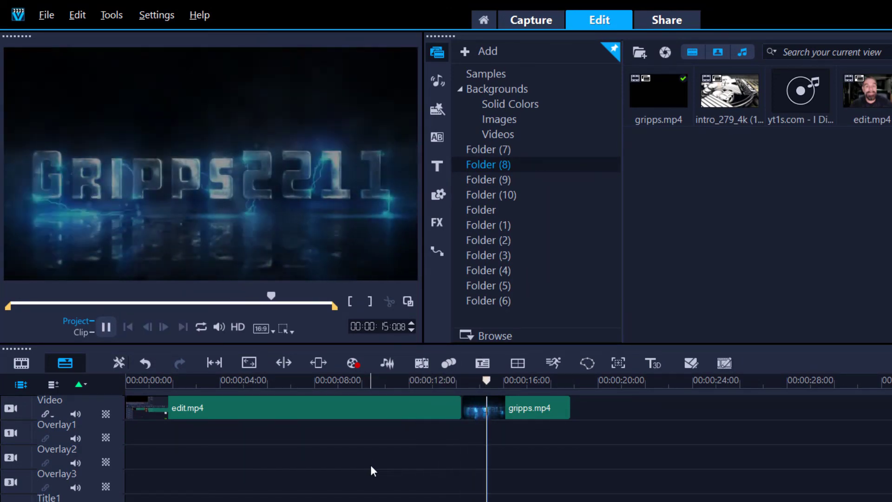
key(space)
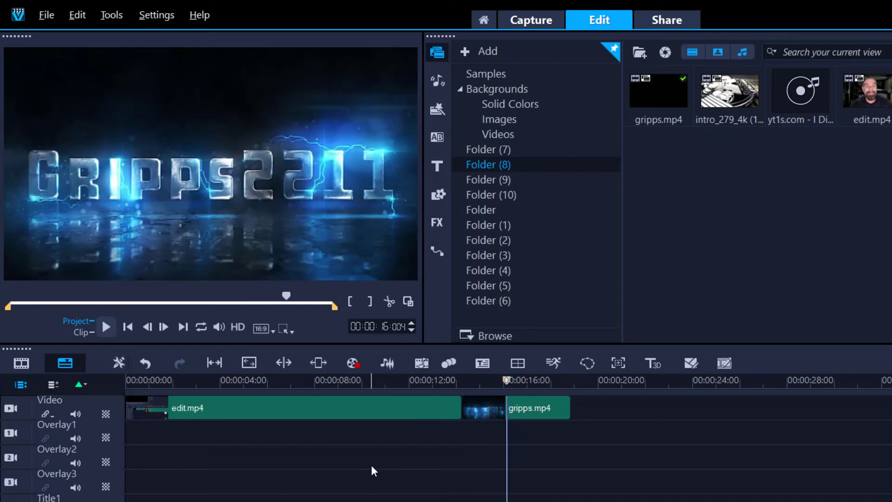